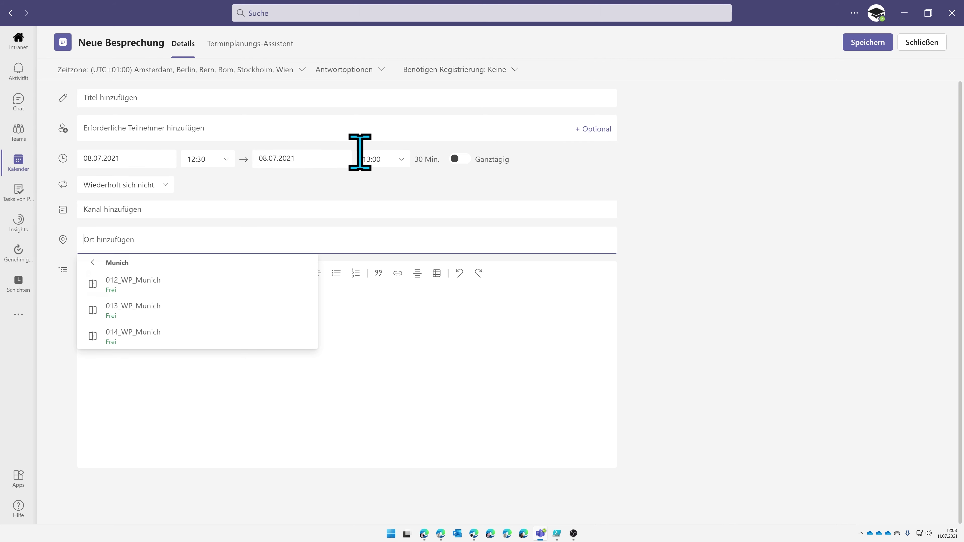
- Close the location suggestions, switch to the Outlook web calendar and open a new event on 15 July 2021
left_click(686, 229)
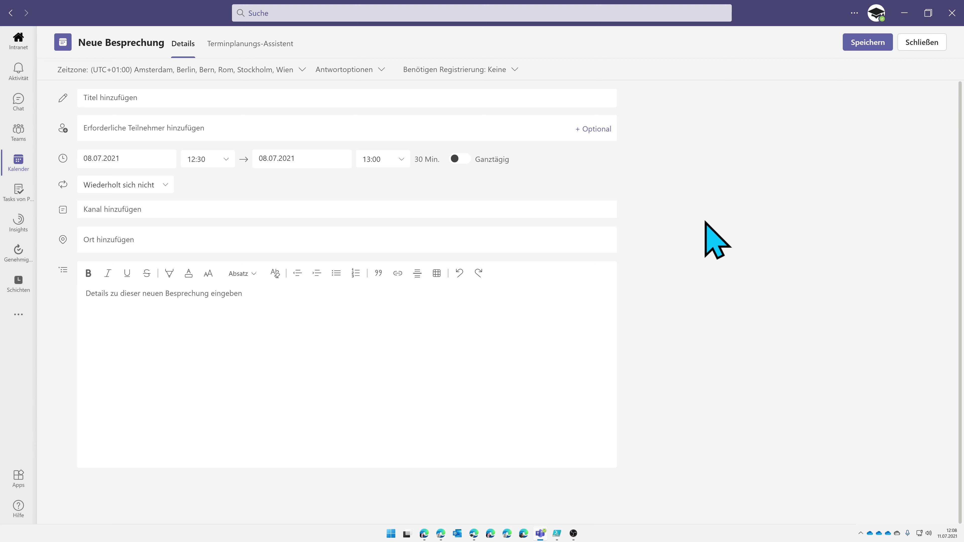
left_click(474, 534)
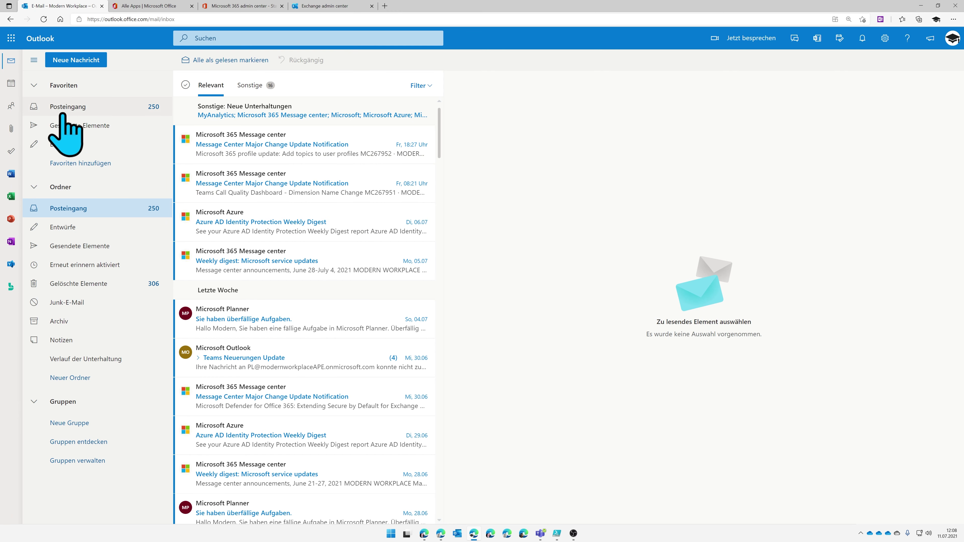
left_click(11, 83)
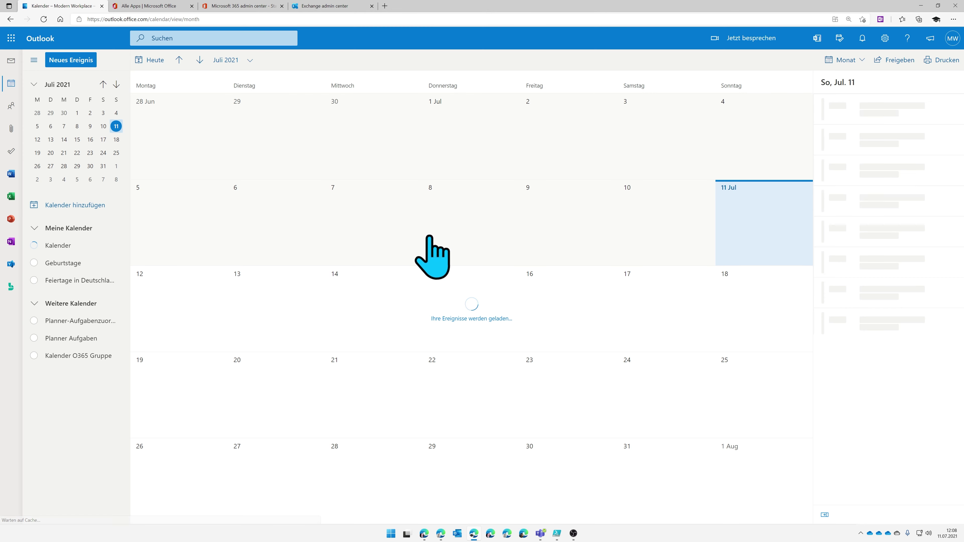
left_click(471, 314)
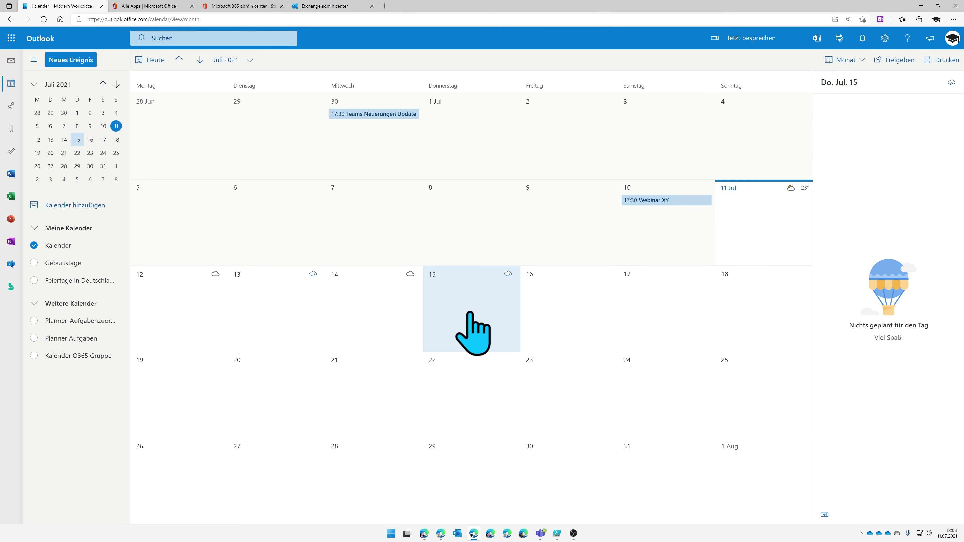
double_click(471, 313)
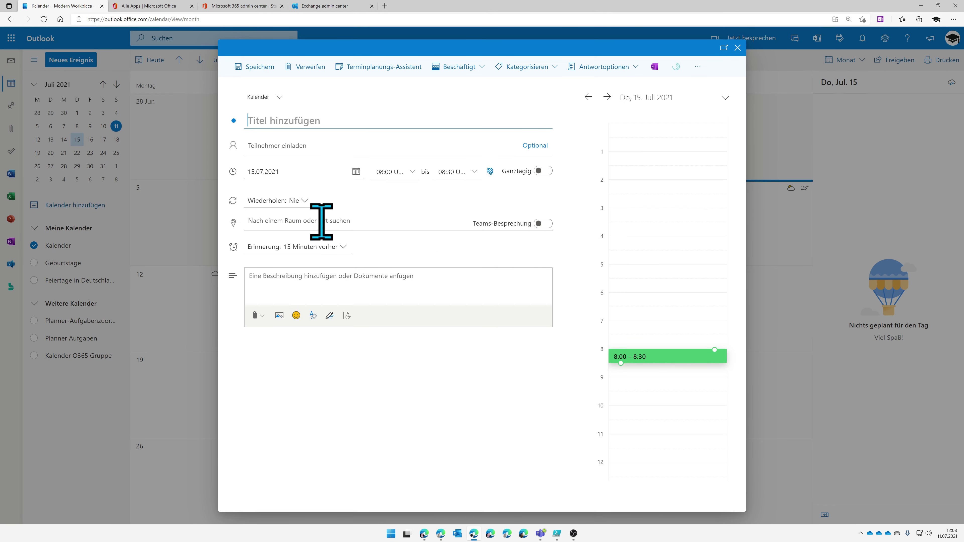
- Open the room search for the event's location and filter the rooms by the Munich building
left_click(294, 220)
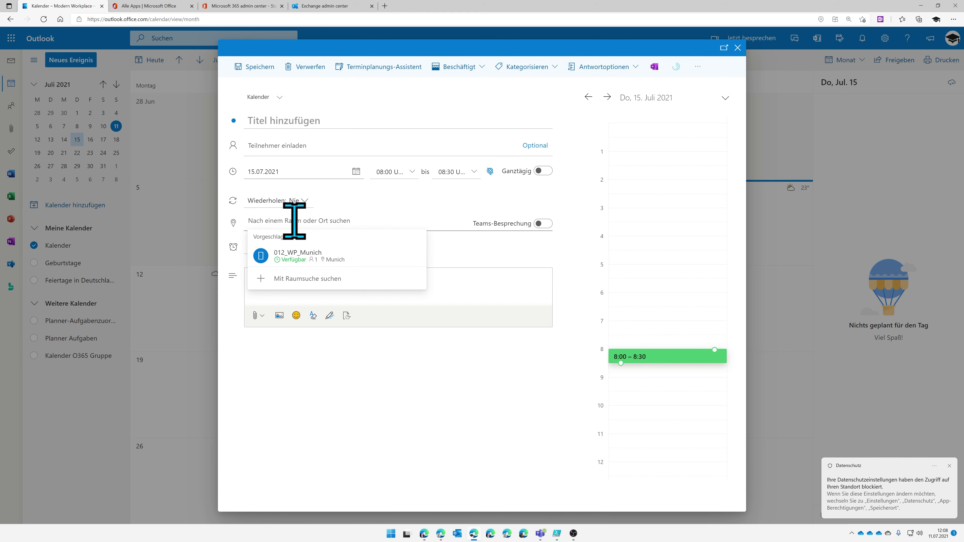
left_click(299, 279)
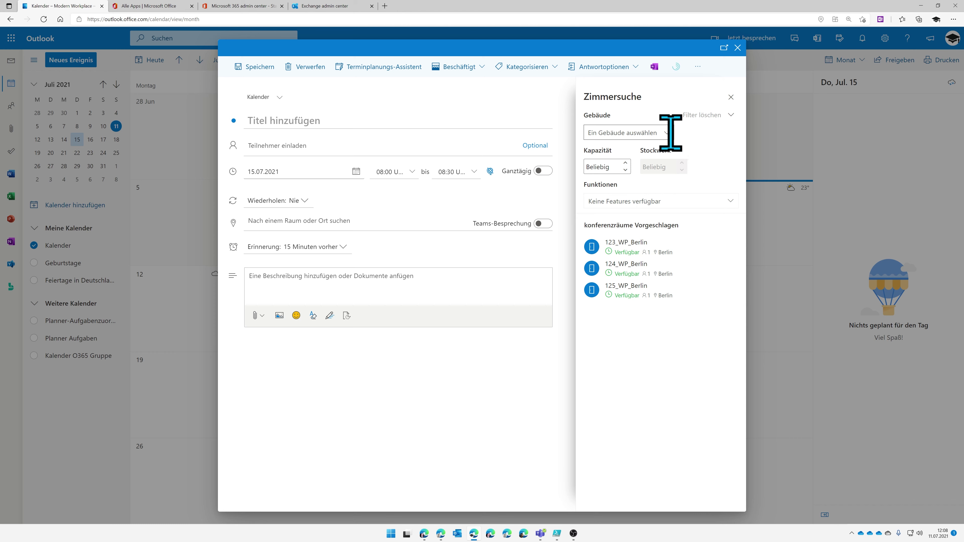
left_click(668, 132)
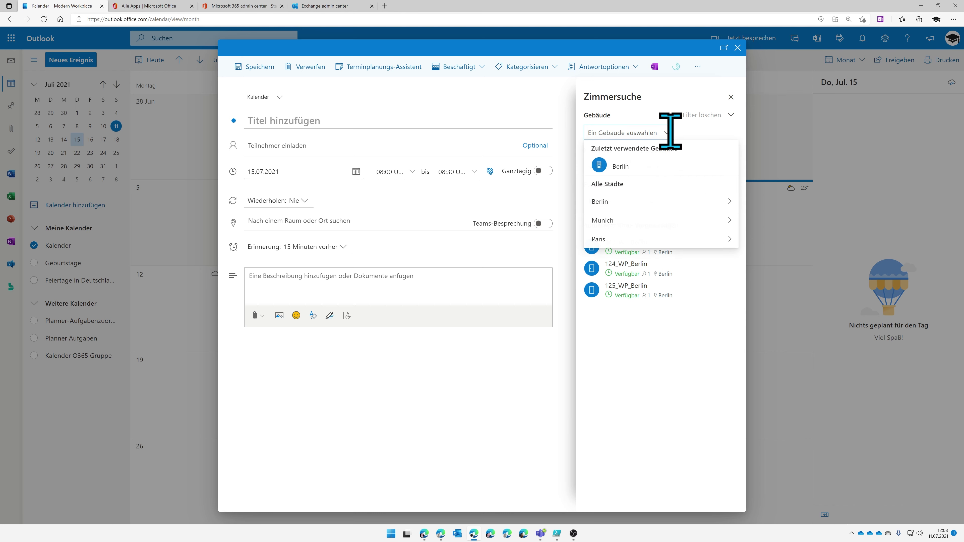
left_click(624, 222)
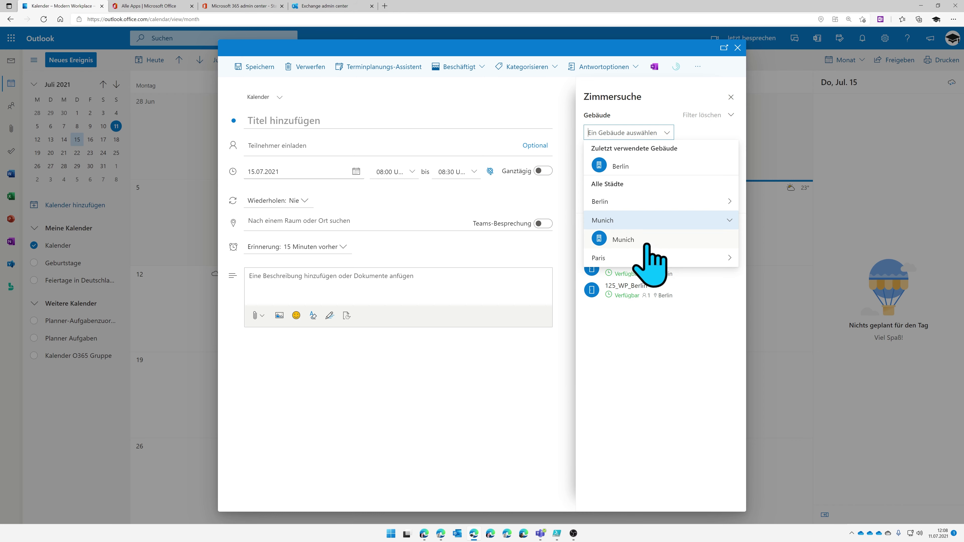
left_click(646, 242)
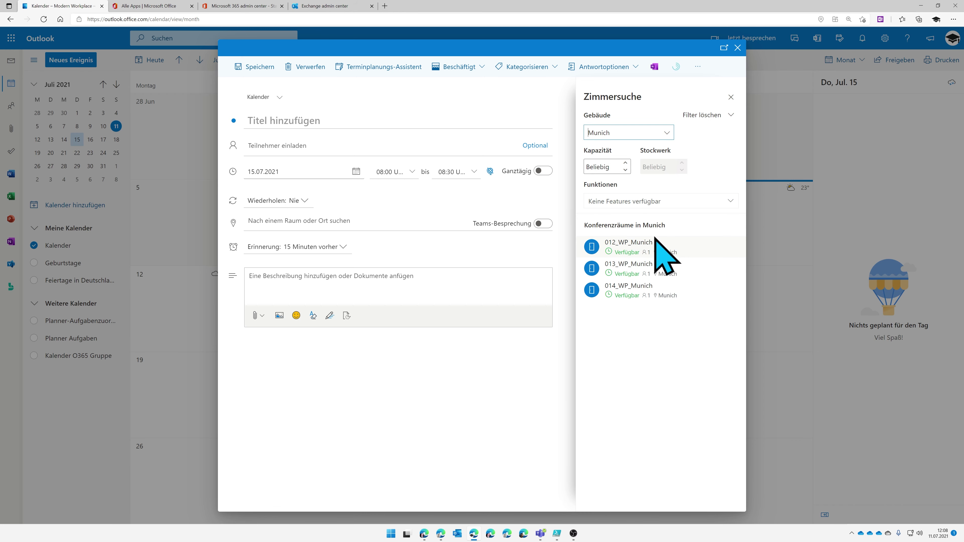
- Examine the building choices and the available room feature filters, keeping Munich as the building
left_click(670, 133)
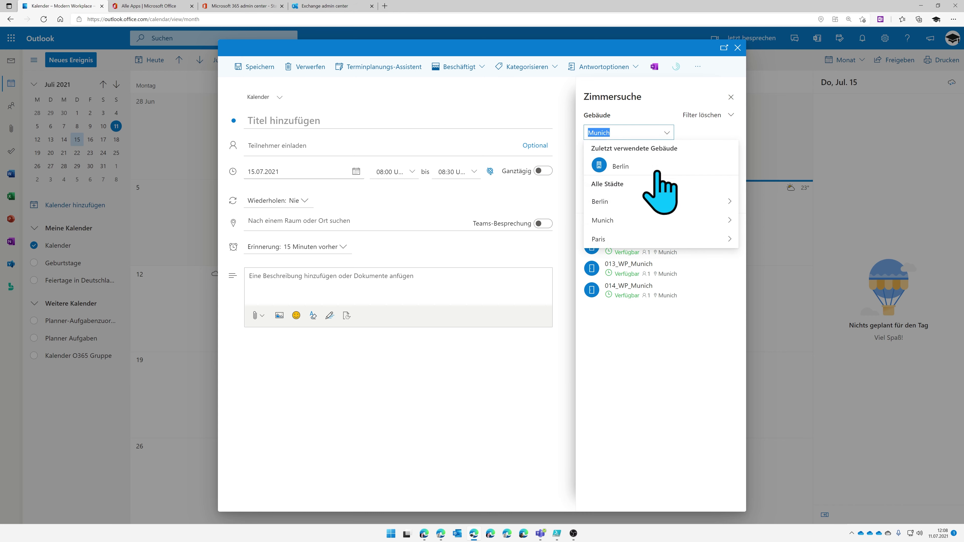
left_click(643, 221)
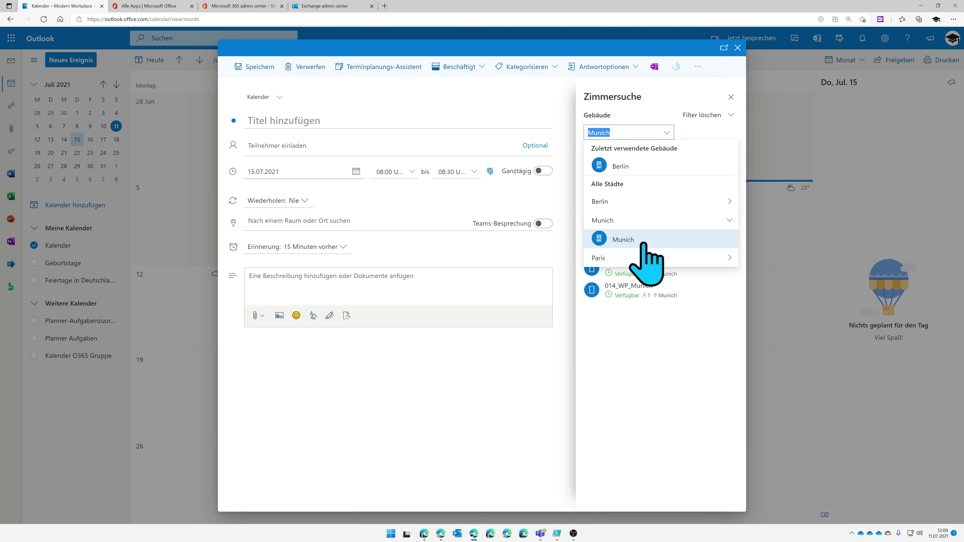
left_click(675, 97)
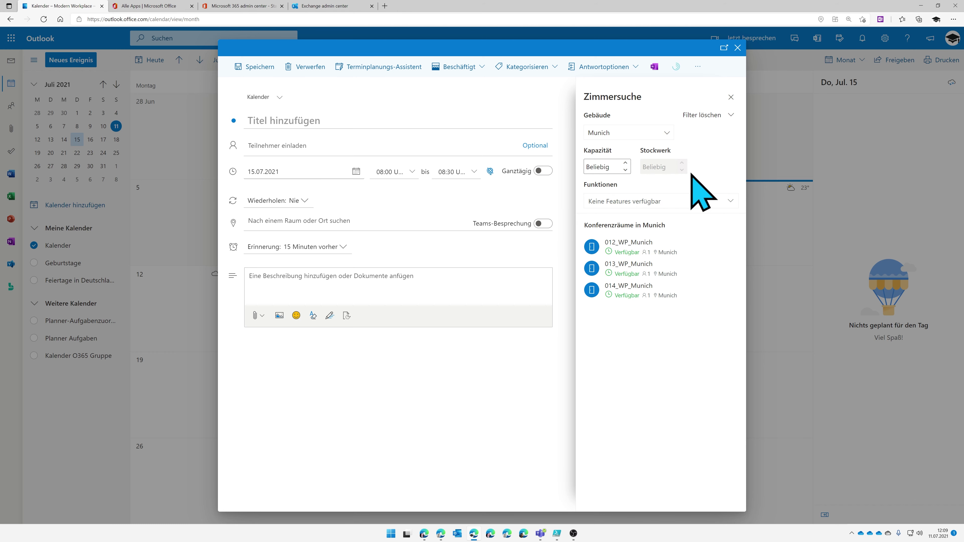
left_click(729, 202)
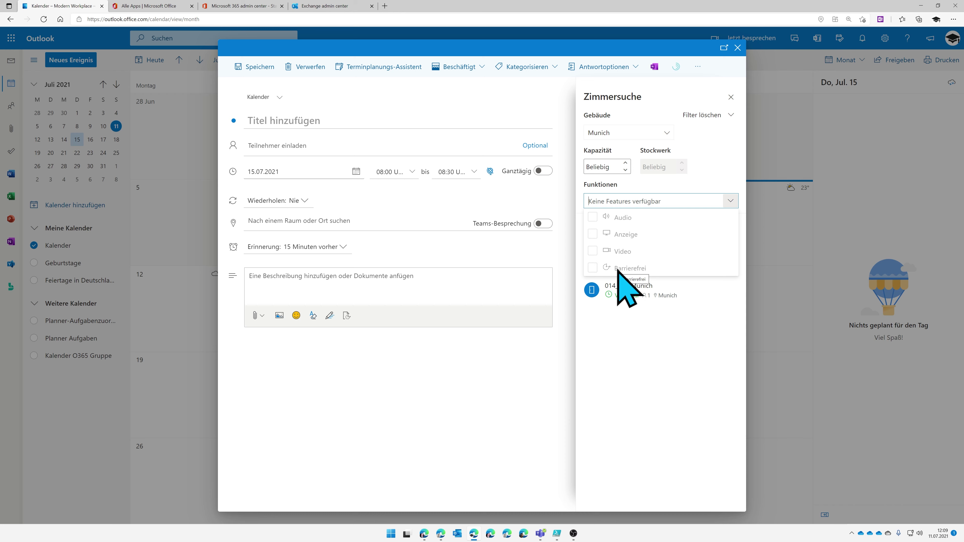
left_click(621, 283)
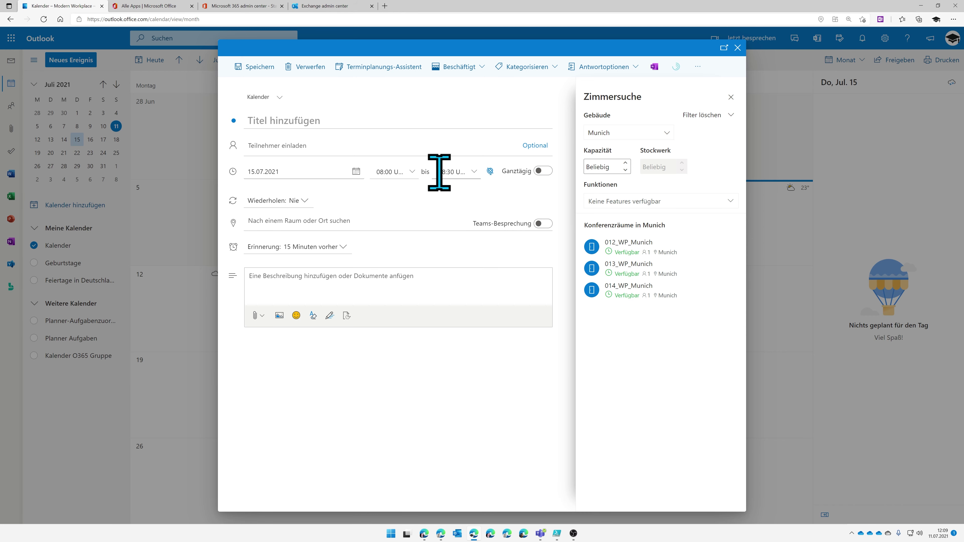
- Show the event as Frei and set its status back to Beschäftigt
left_click(471, 68)
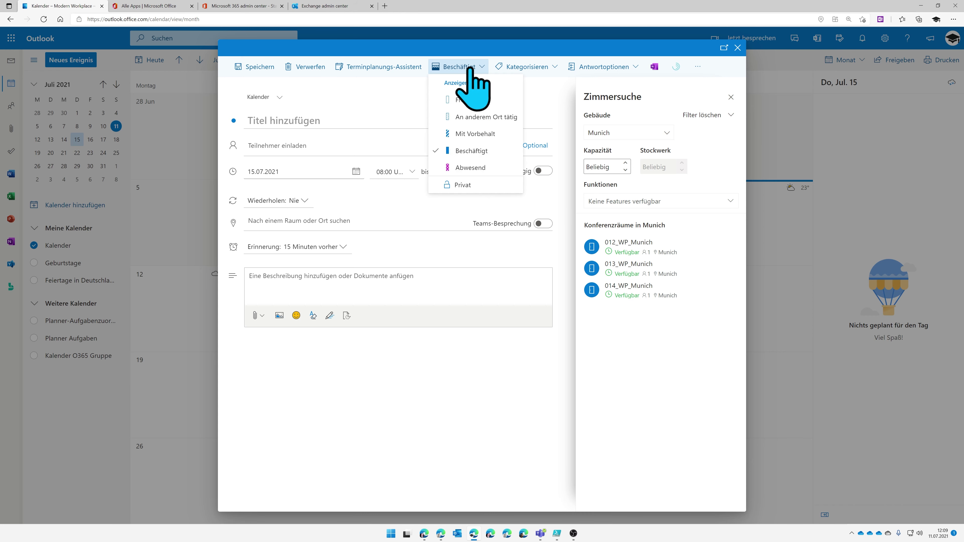
left_click(469, 99)
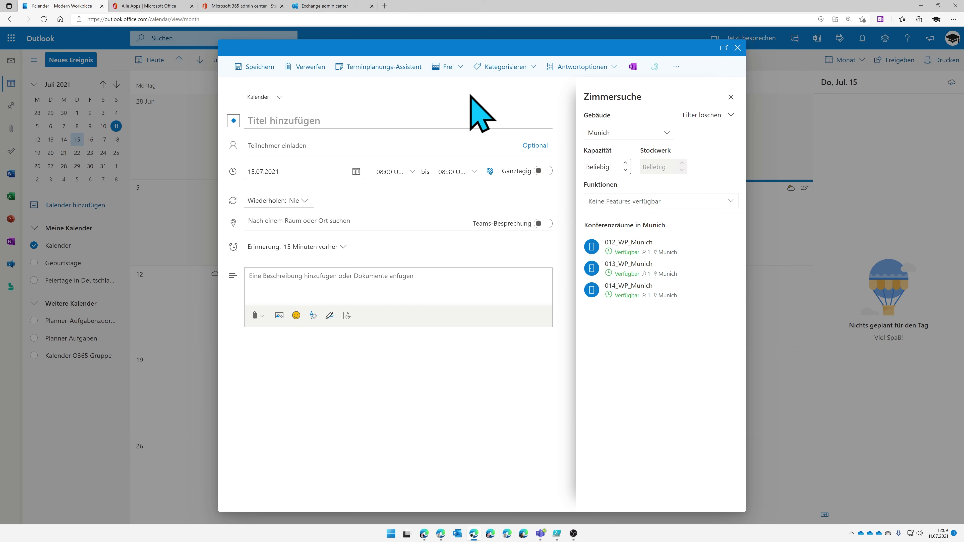
left_click(457, 67)
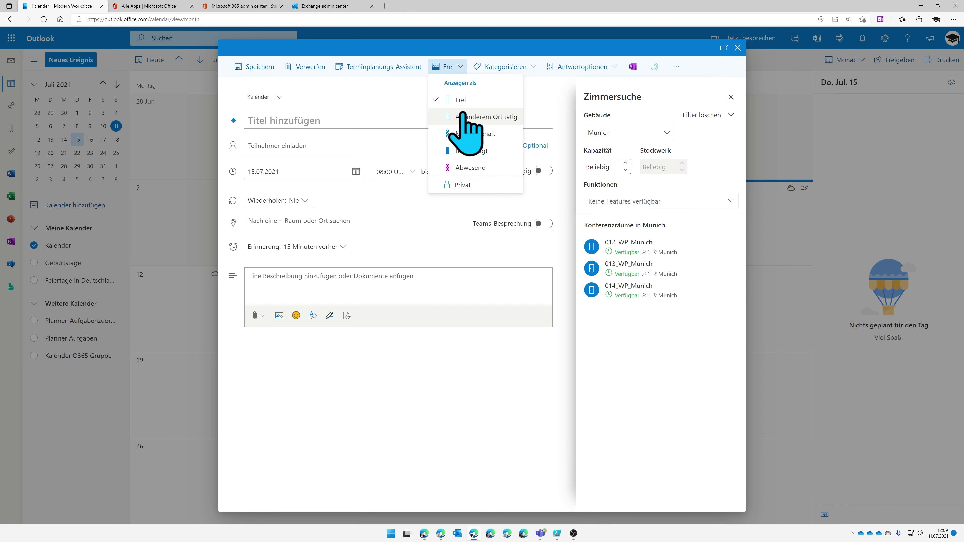
left_click(471, 151)
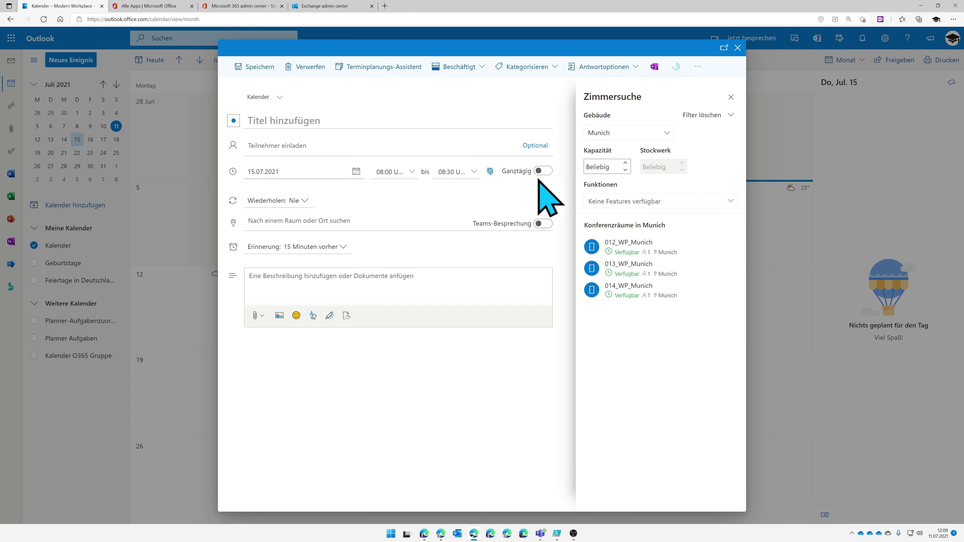
- Make the event all-day, then close it and discard the draft
left_click(542, 171)
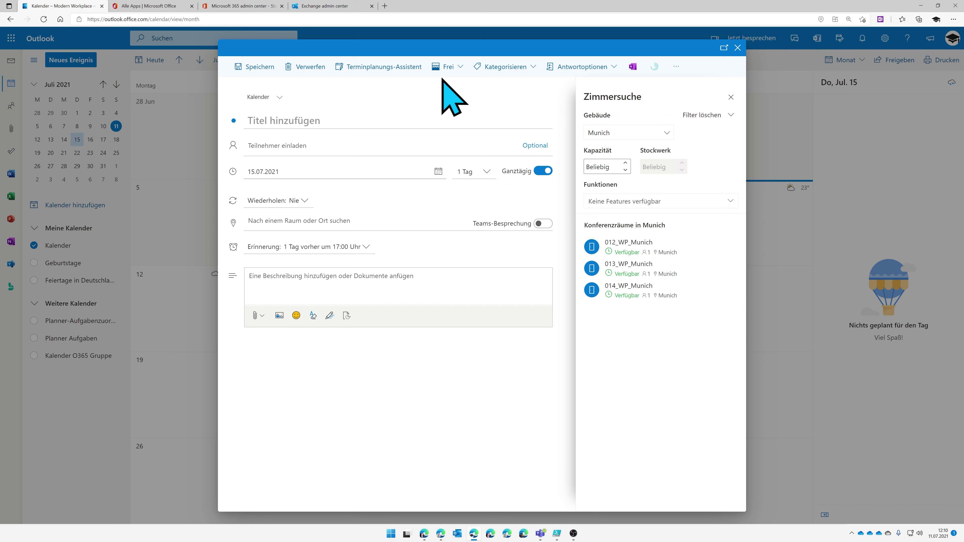
left_click(738, 48)
left_click(477, 293)
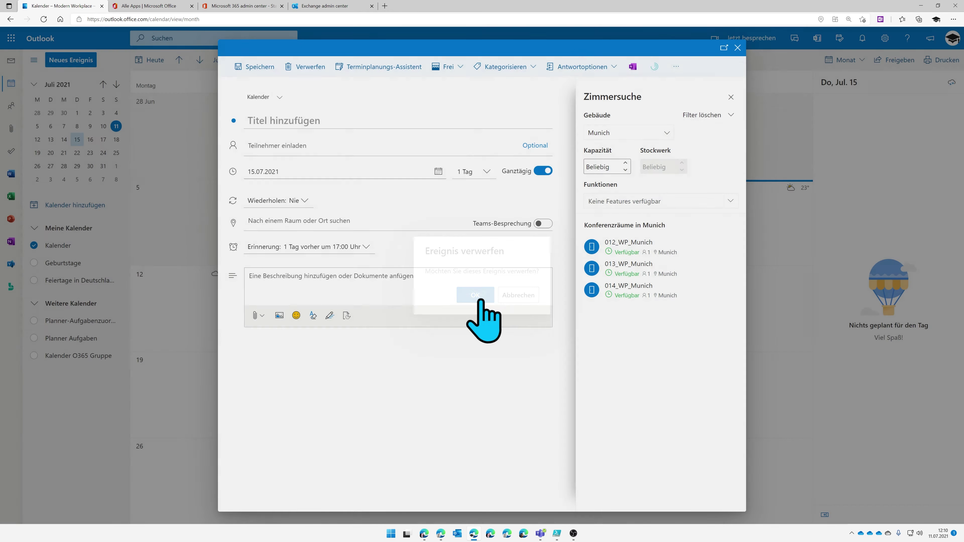
- Switch to the Exchange admin center, start a new room resource named AP_101 and fill in its e-mail address with the organisation's domain
left_click(334, 6)
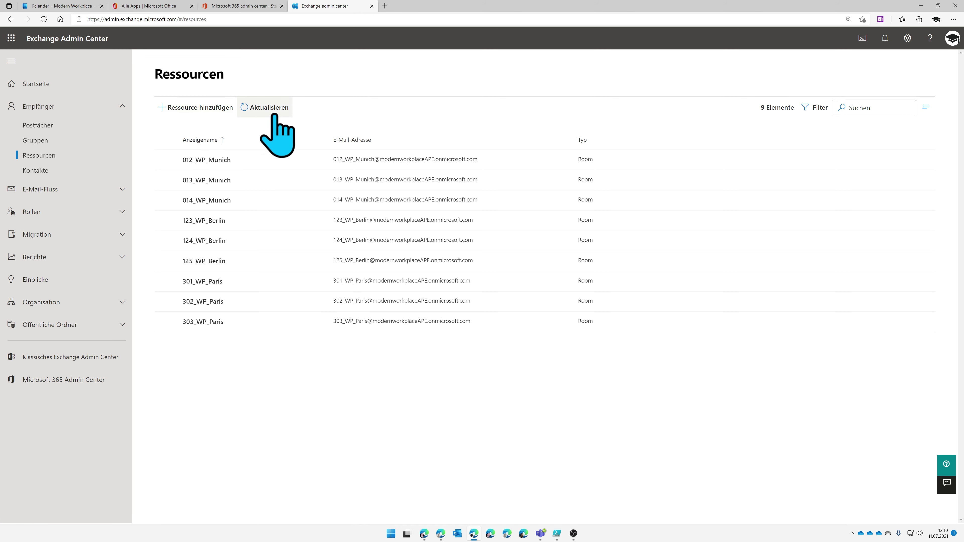
left_click(205, 114)
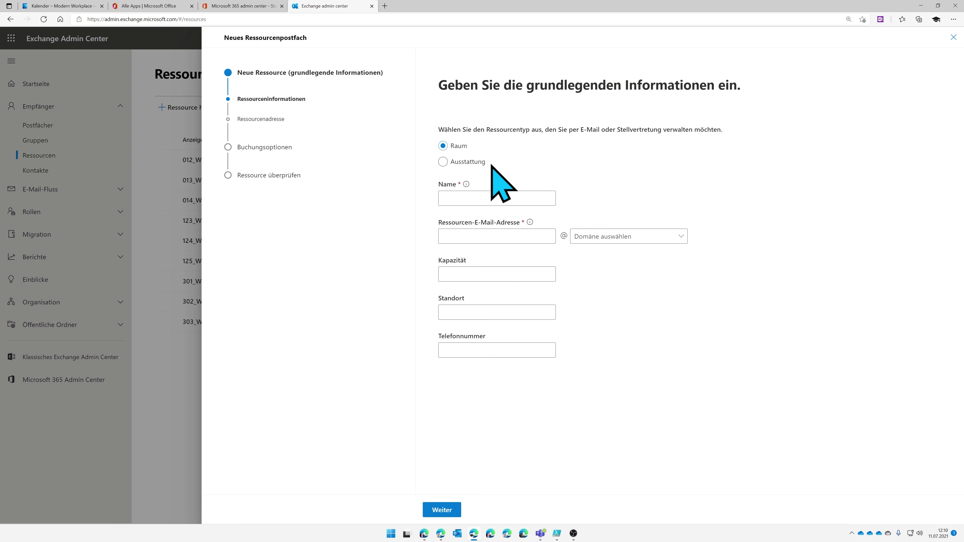
left_click(503, 199)
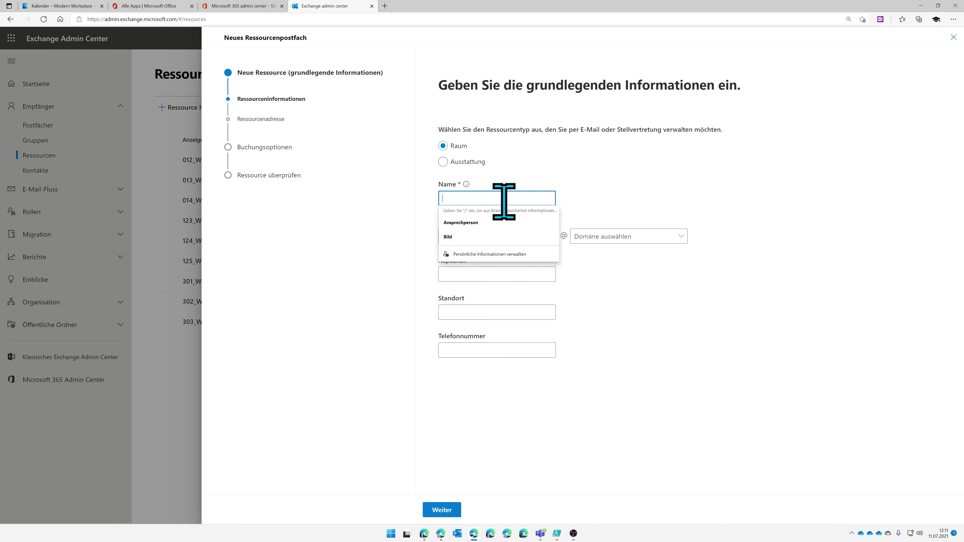
type("AP_101")
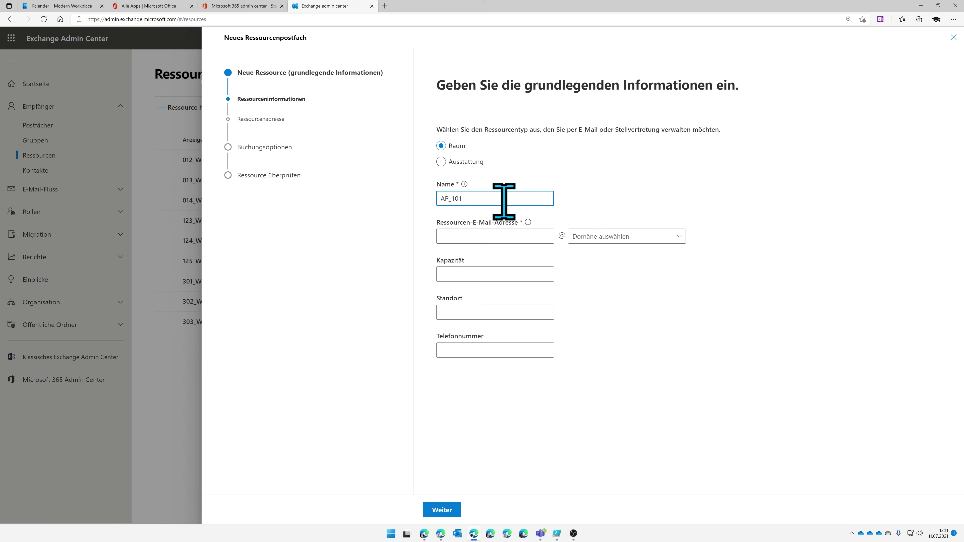
left_click(517, 233)
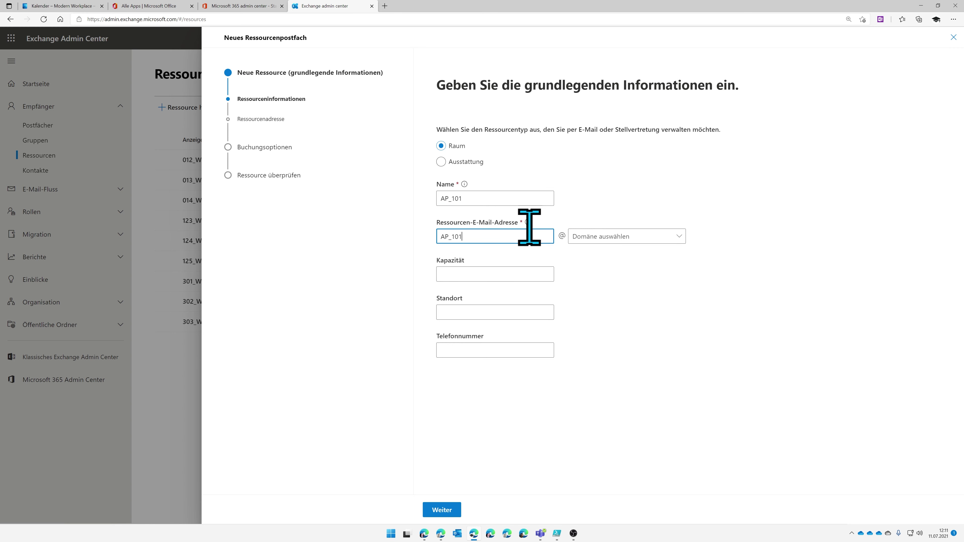
left_click(674, 243)
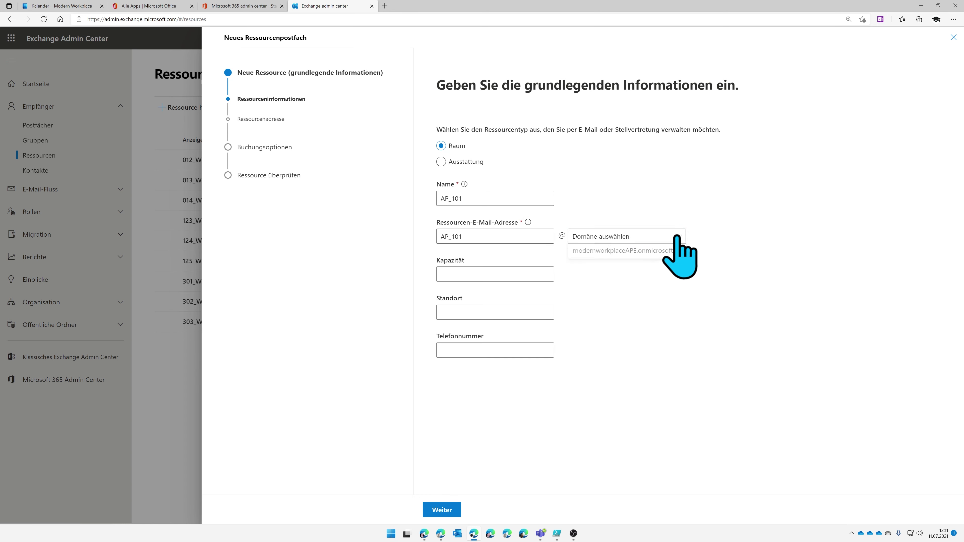
left_click(661, 252)
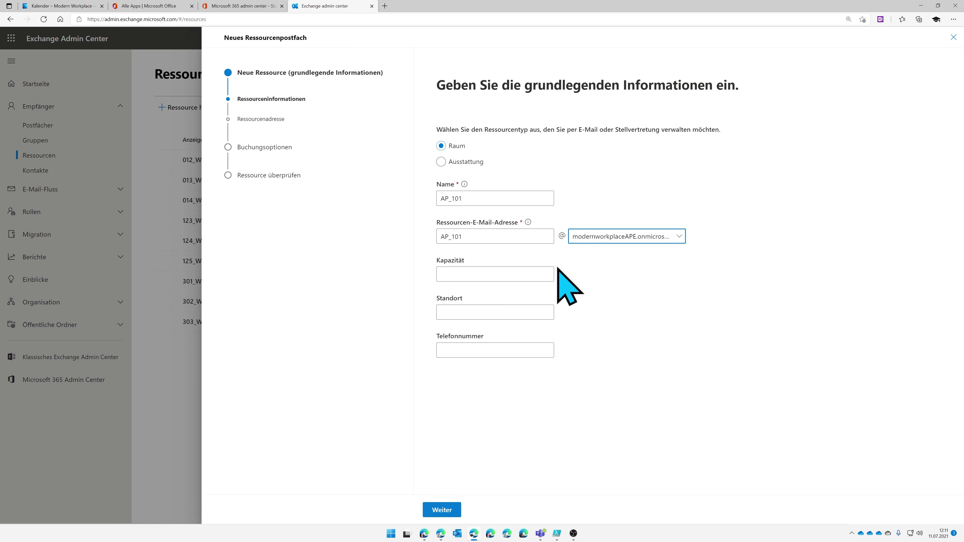
- Set the room's capacity to 1 and its location to Barcelona, and continue to the resource address page
left_click(536, 270)
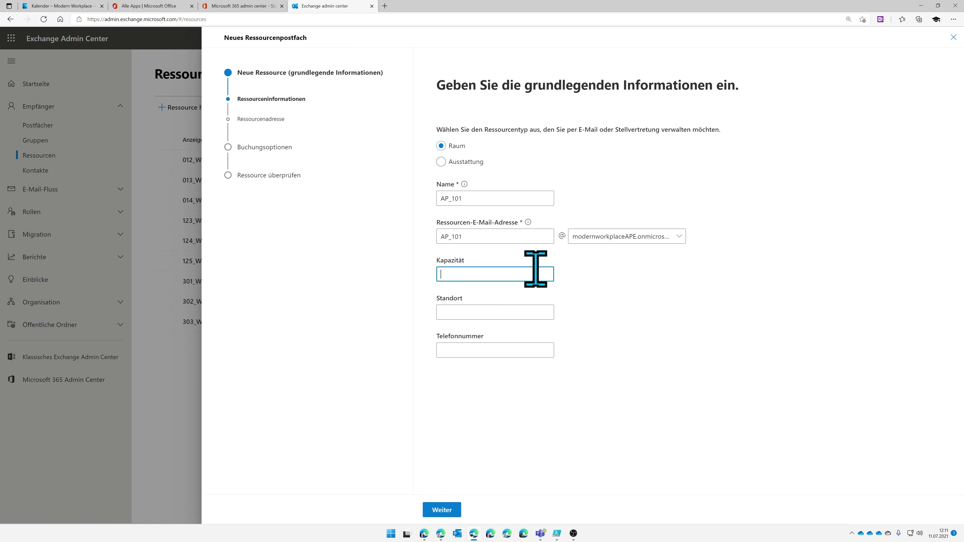
left_click(521, 313)
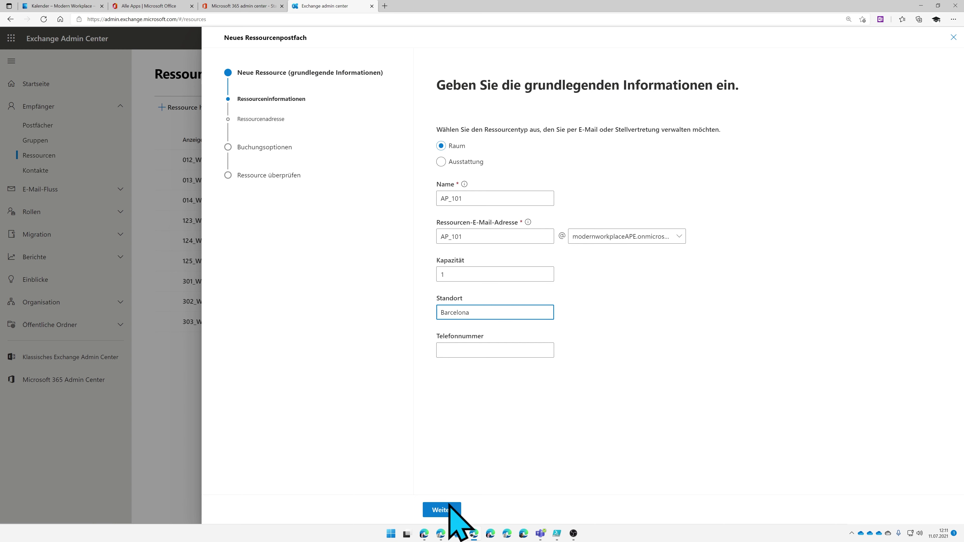
left_click(444, 510)
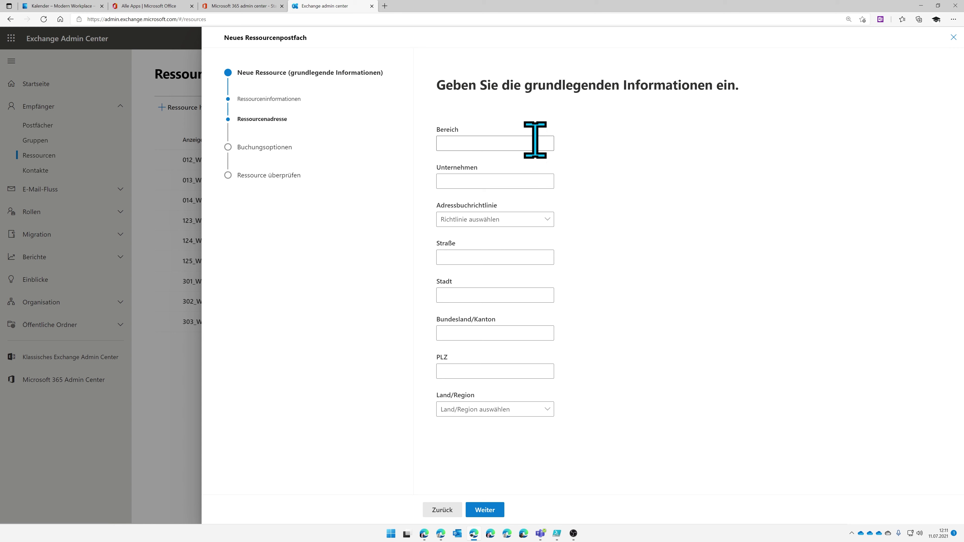
- Examine the resource address fields, including the address book policy and country choices, without filling them in
left_click(523, 143)
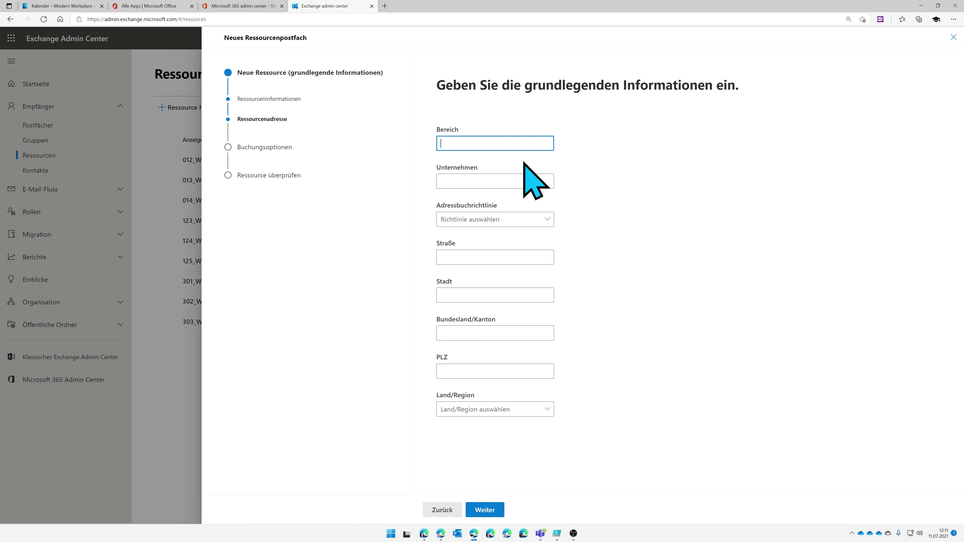
left_click(525, 182)
left_click(631, 190)
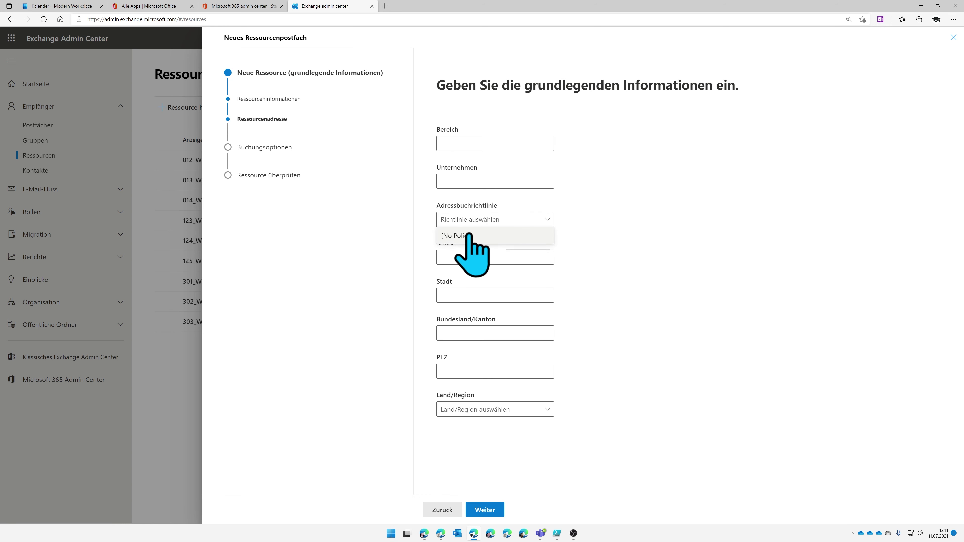
left_click(625, 237)
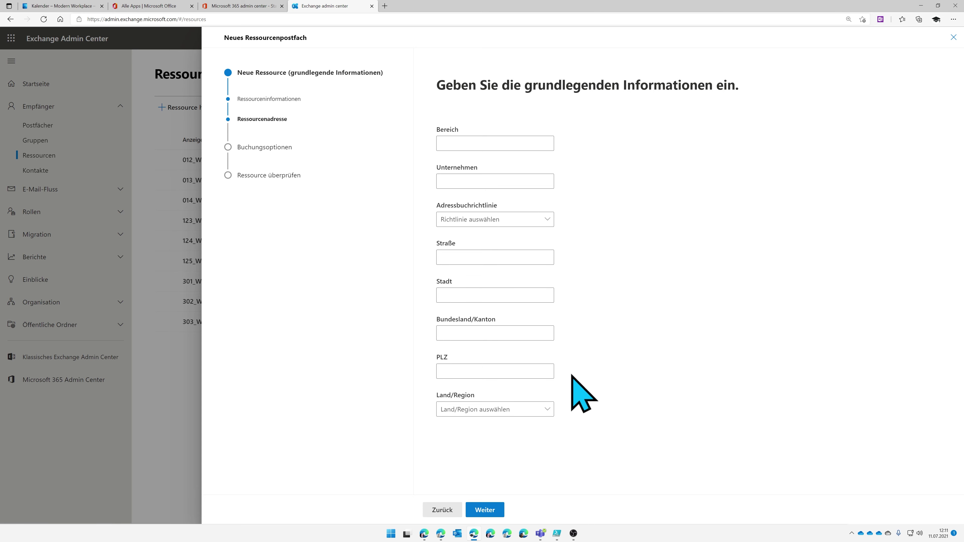
left_click(548, 409)
left_click(549, 409)
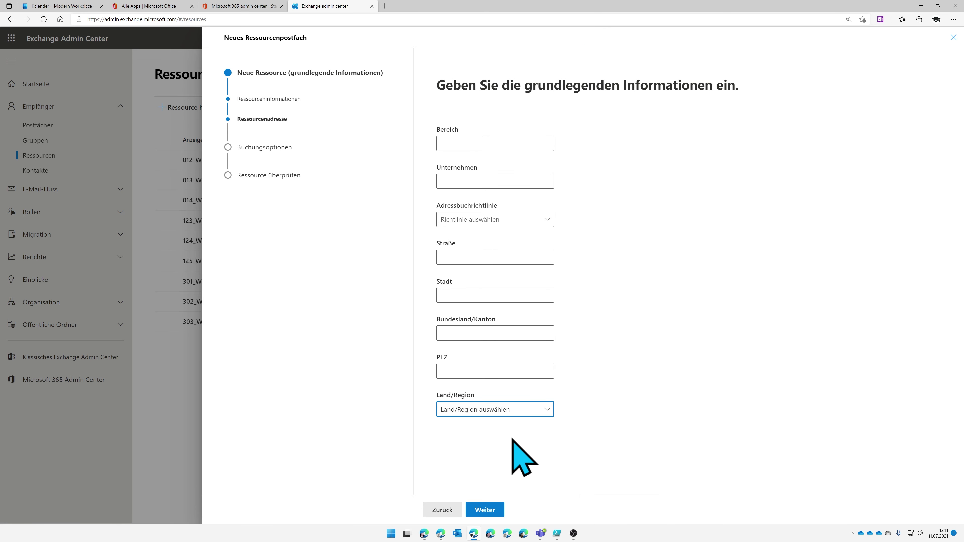
- Leave the address blank, keep the default booking options, create the AP_101 room resource and refresh the resource list
left_click(488, 511)
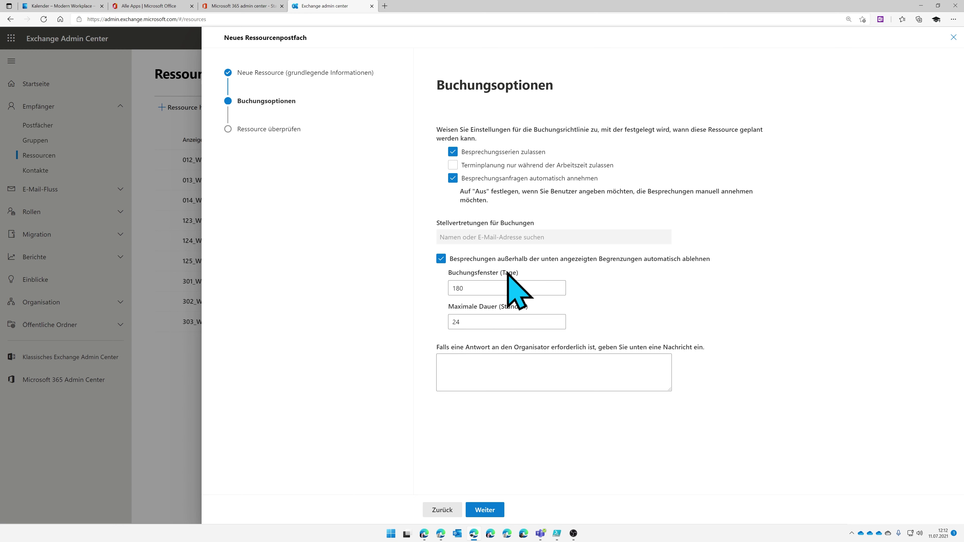
left_click(490, 509)
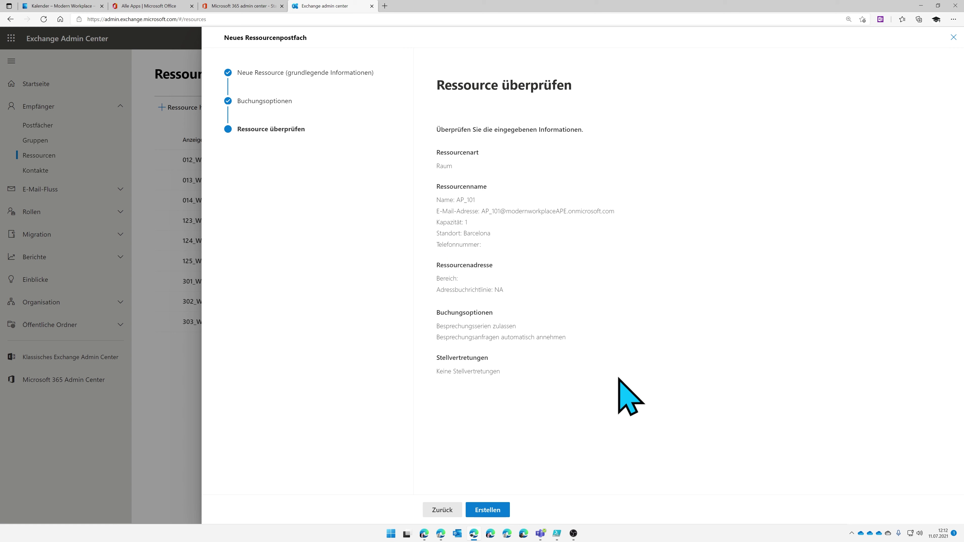
left_click(494, 510)
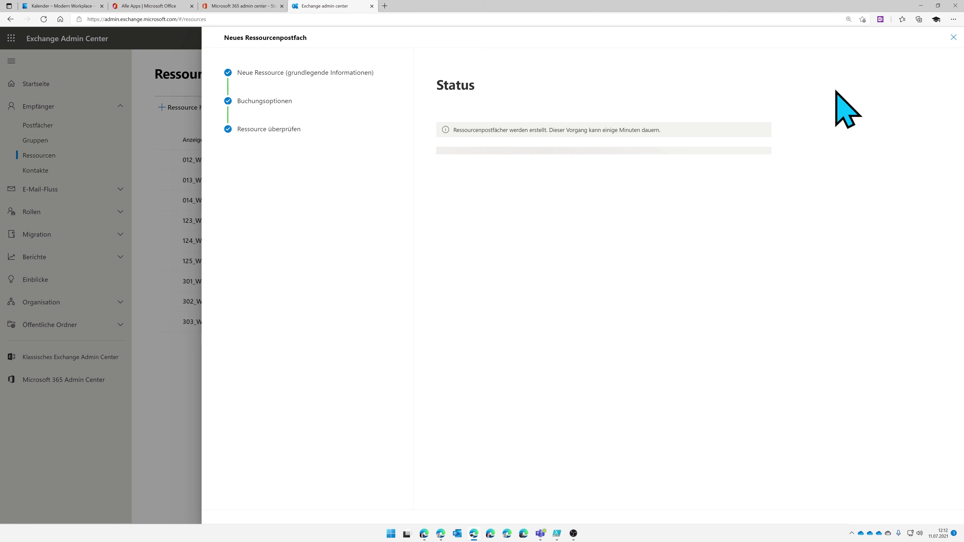
left_click(953, 37)
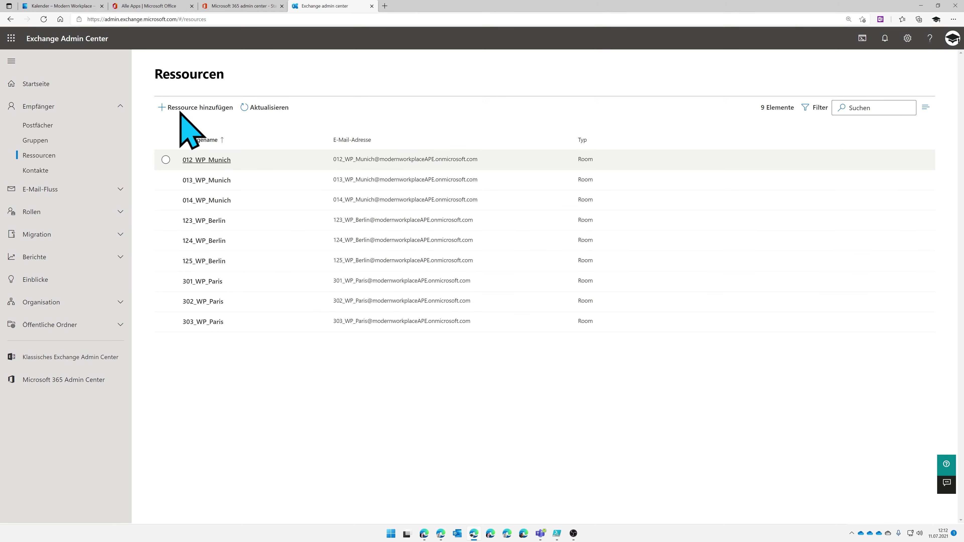
left_click(253, 108)
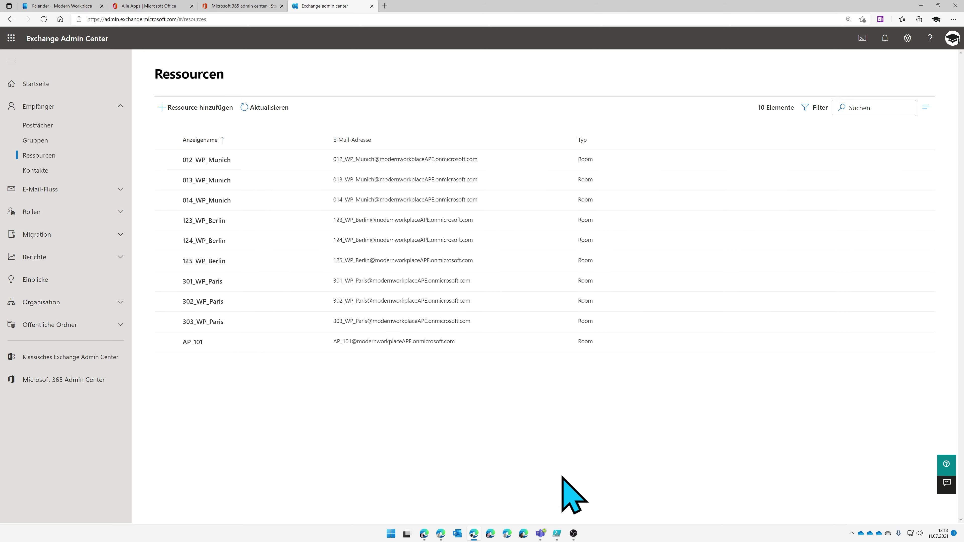
- Switch to PowerShell ISE and examine the script's Exchange Online connection commands, Berlin room list creation and Berlin member query
left_click(557, 533)
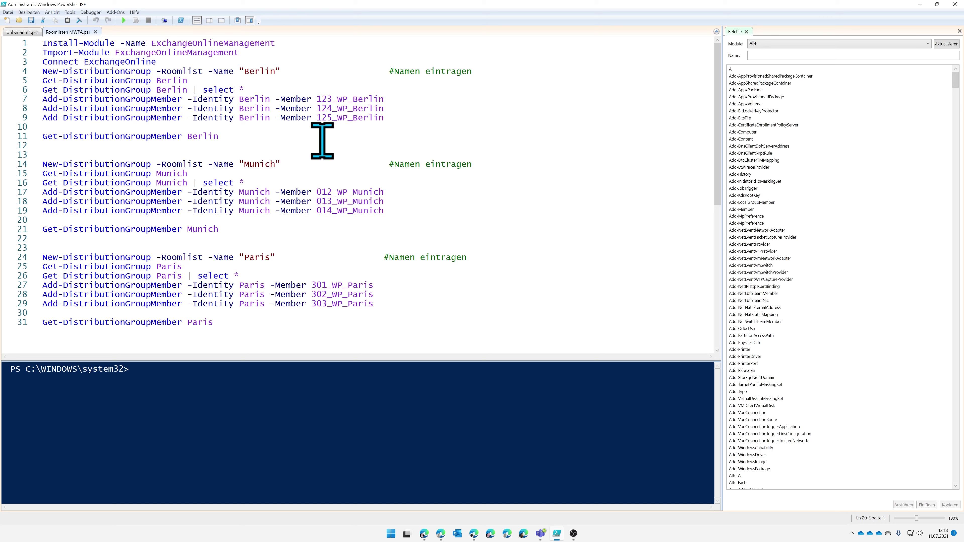
left_click_drag(164, 62, 43, 43)
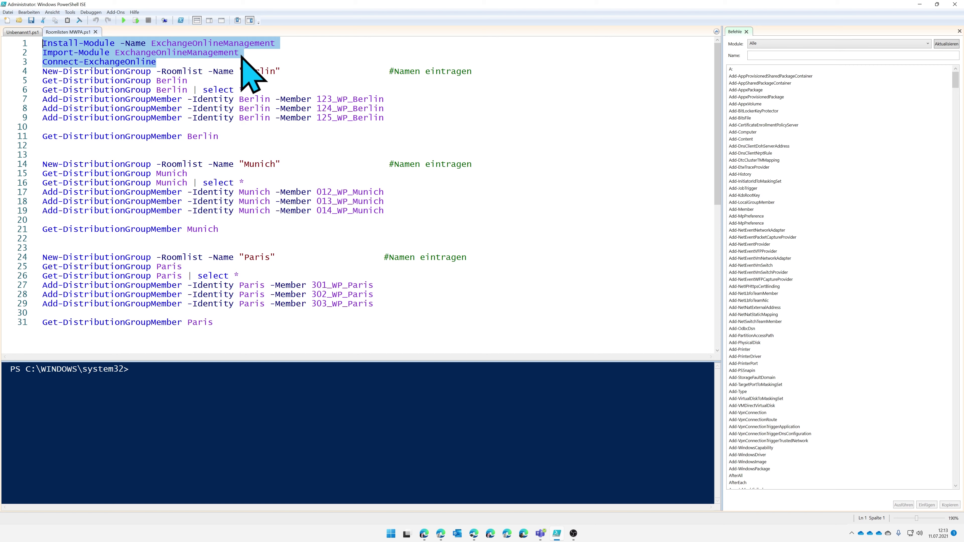
left_click(162, 61)
left_click_drag(43, 71, 297, 78)
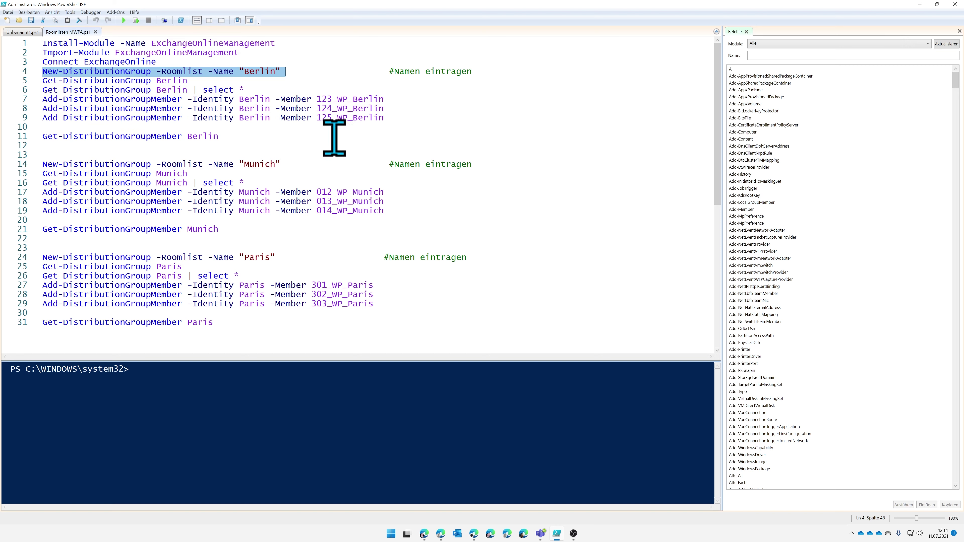
left_click_drag(220, 136, 43, 142)
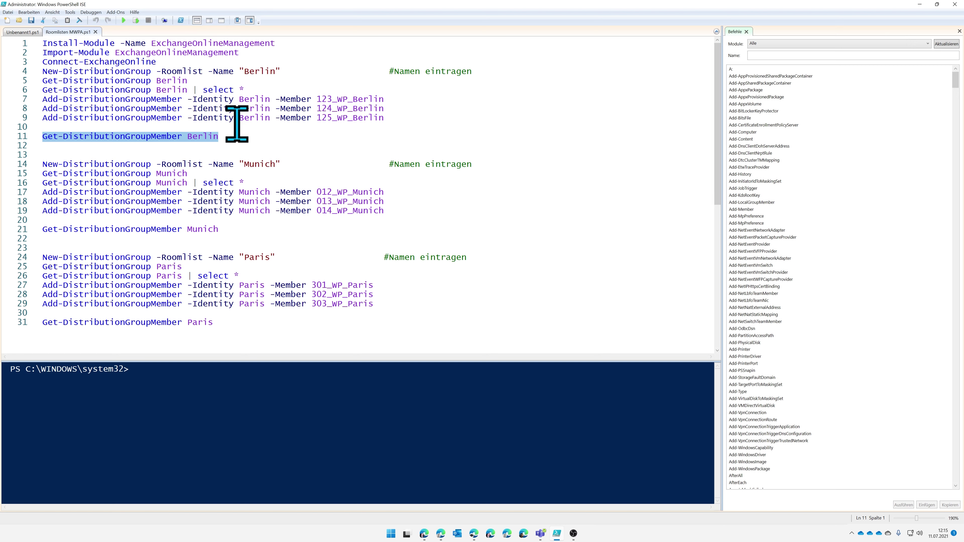
left_click(228, 128)
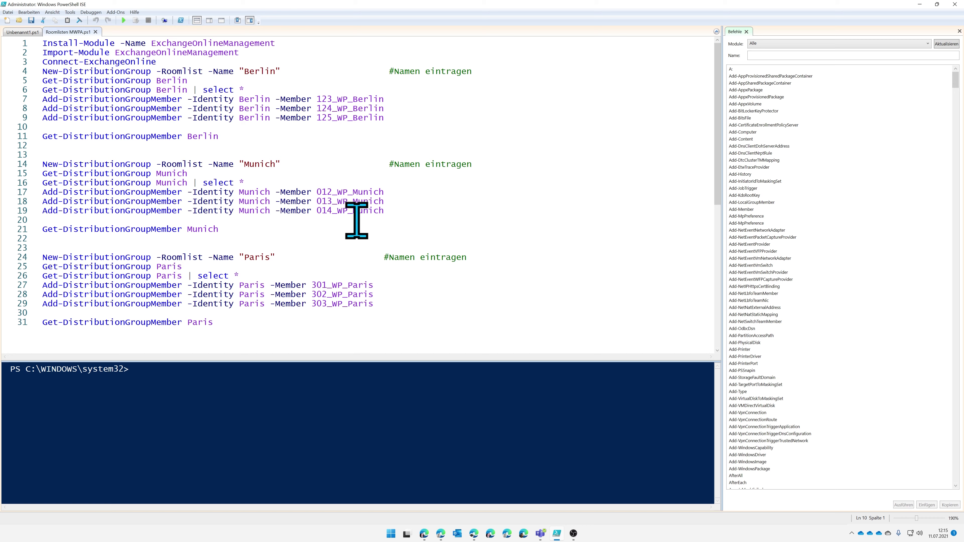
- Switch to Teams and examine the Munich workplaces and the city room lists offered as locations for the new meeting
left_click(540, 533)
left_click(314, 238)
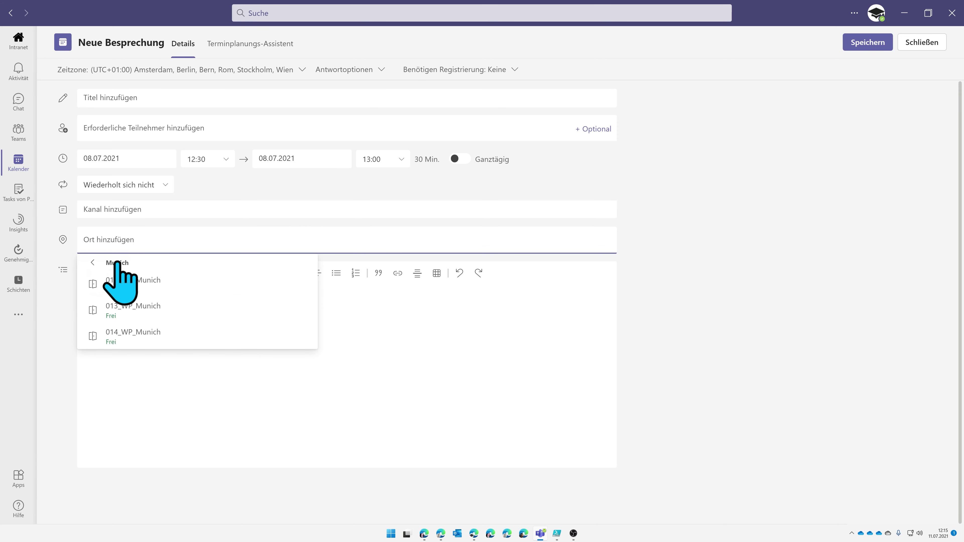
left_click(92, 262)
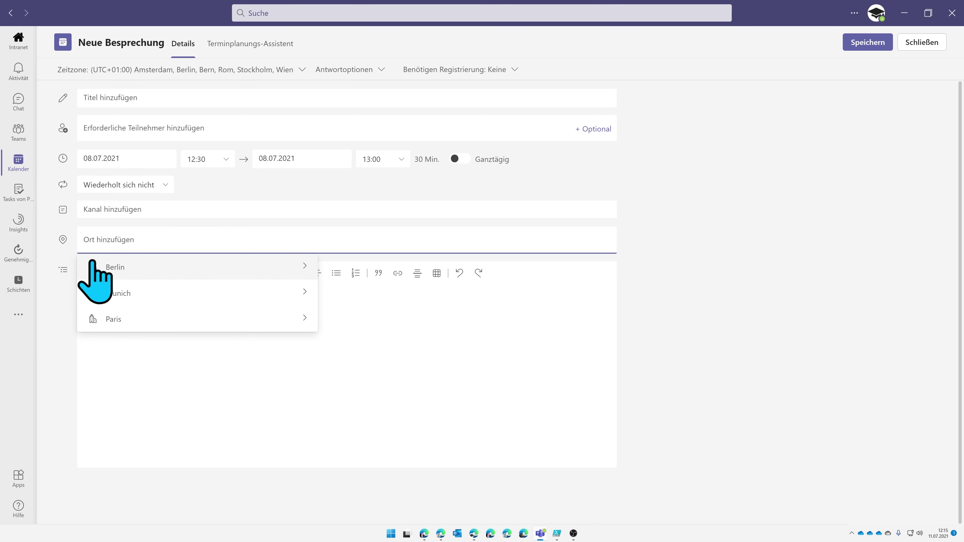
left_click(92, 265)
left_click(93, 263)
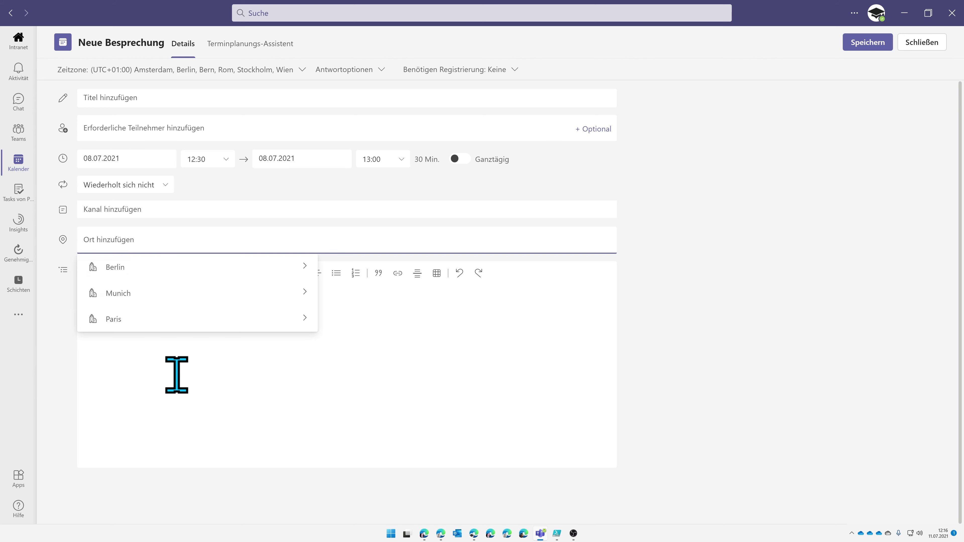
left_click(354, 391)
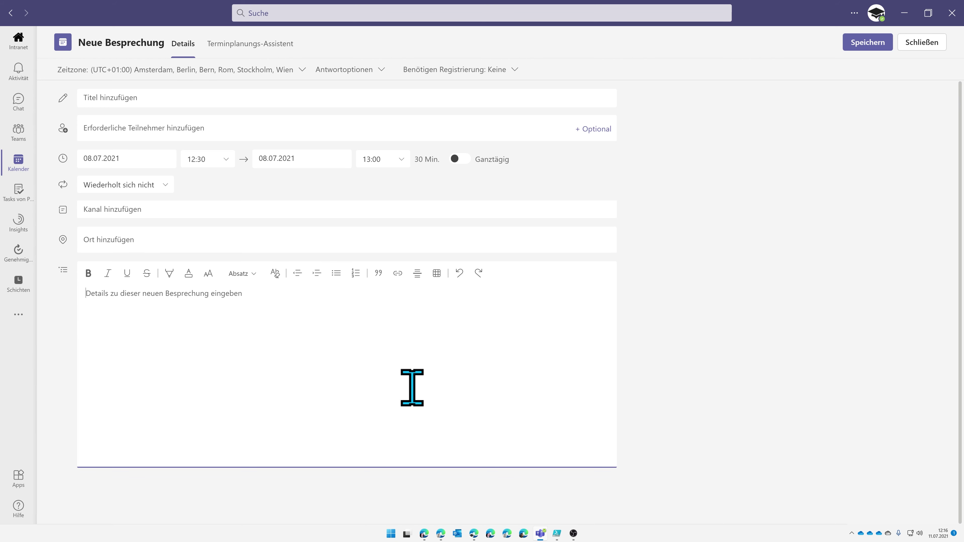
- Switch to the browser, open SharePoint from the Office 365 apps and view the Modern Workplace news page of the Intranet
left_click(474, 534)
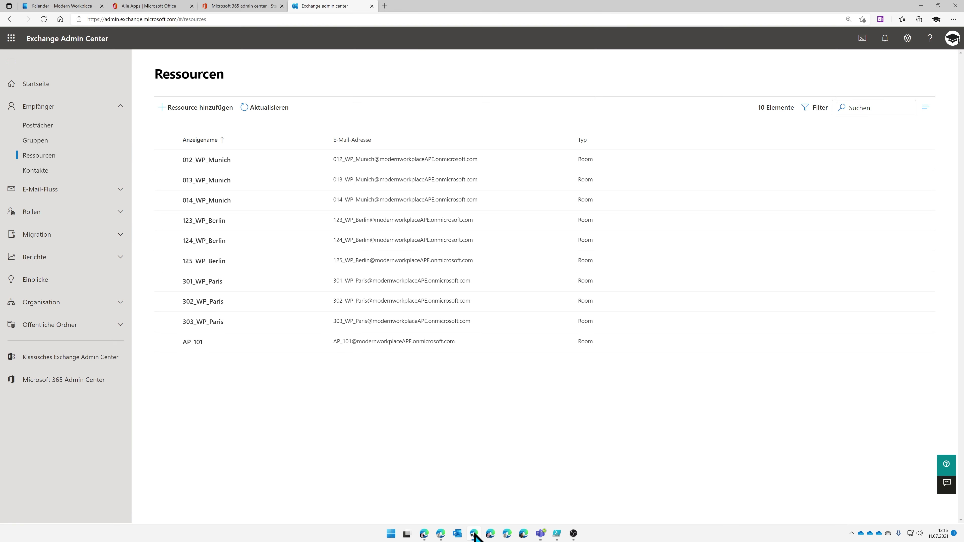
left_click(169, 5)
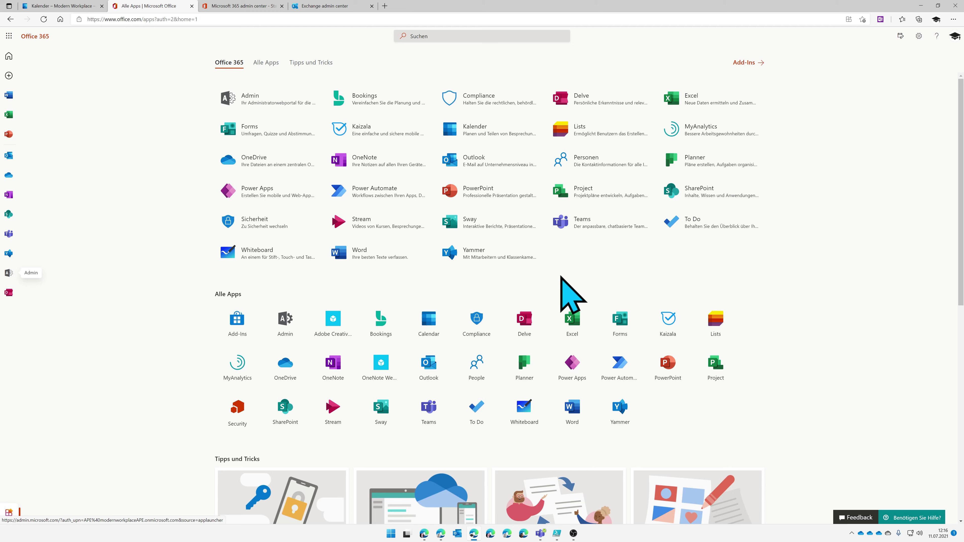
left_click(689, 200)
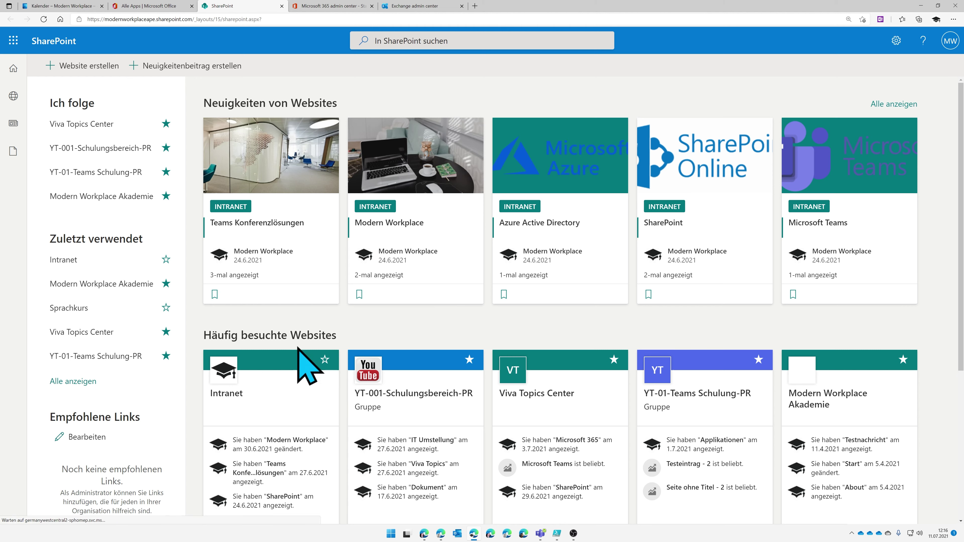
left_click(410, 224)
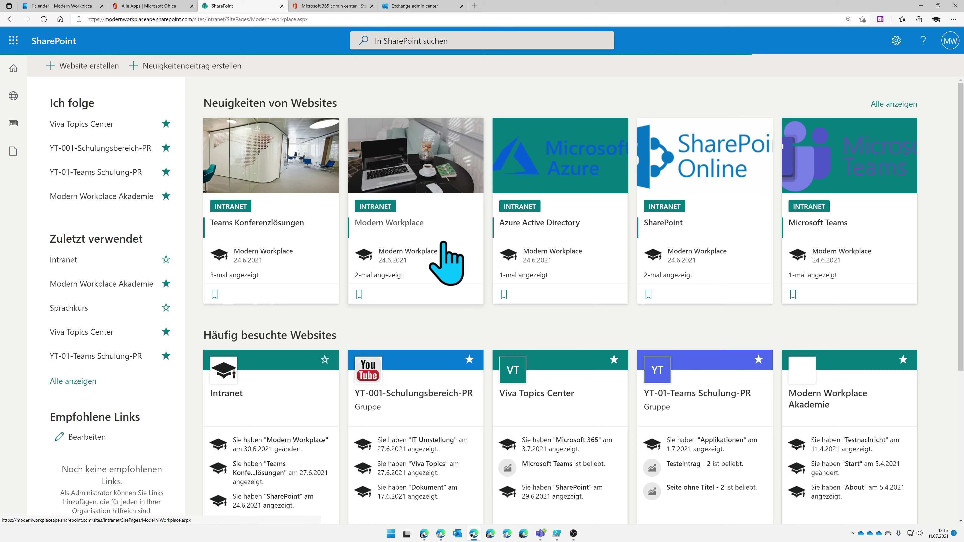
scroll(471, 290, "down", 2)
scroll(471, 289, "down", 2)
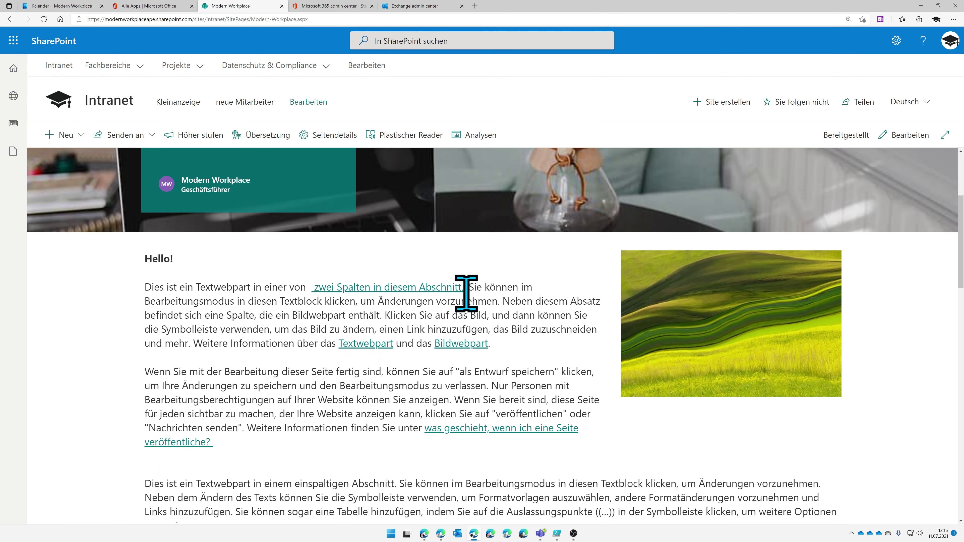